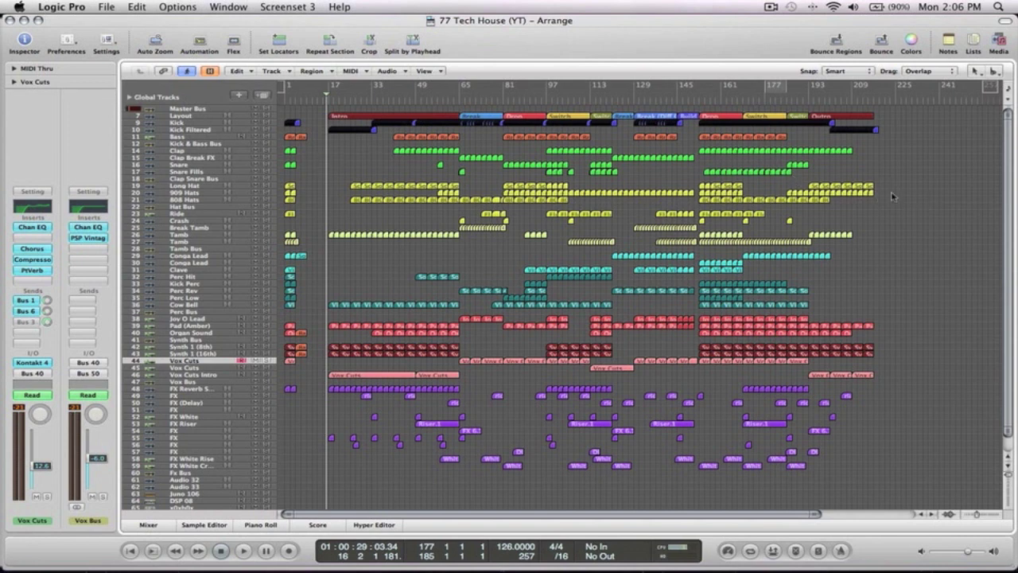
Select the Clap Break FX track and play the arrangement from the start of the break at bar 65.
drag(900, 211, 329, 114)
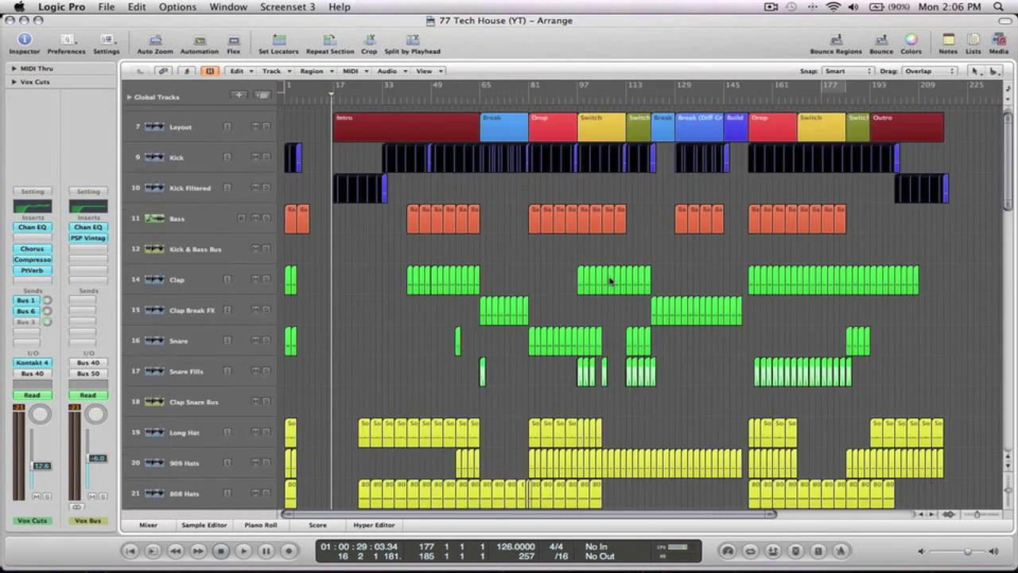
scroll(610, 280, down, 3)
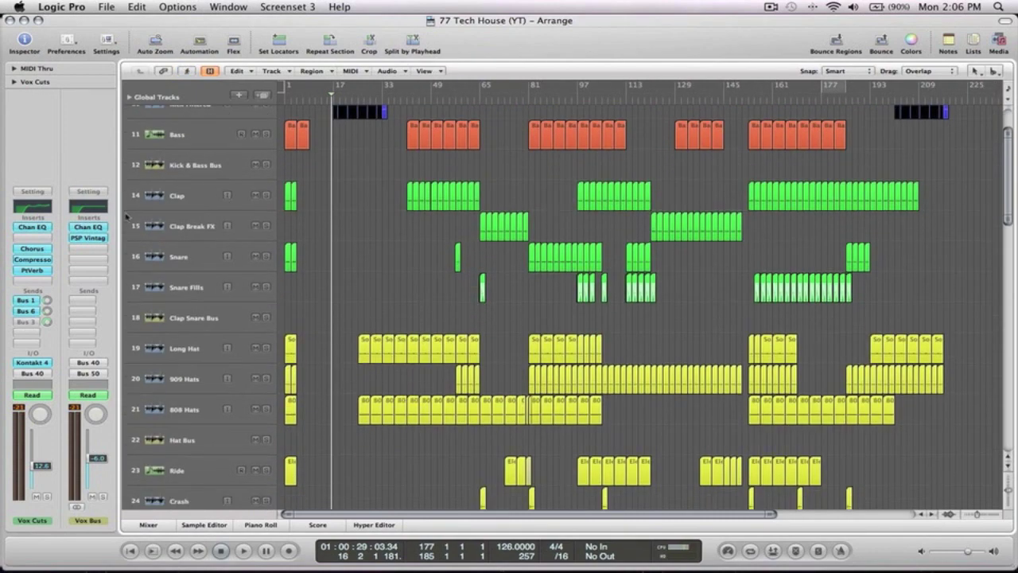
click(183, 226)
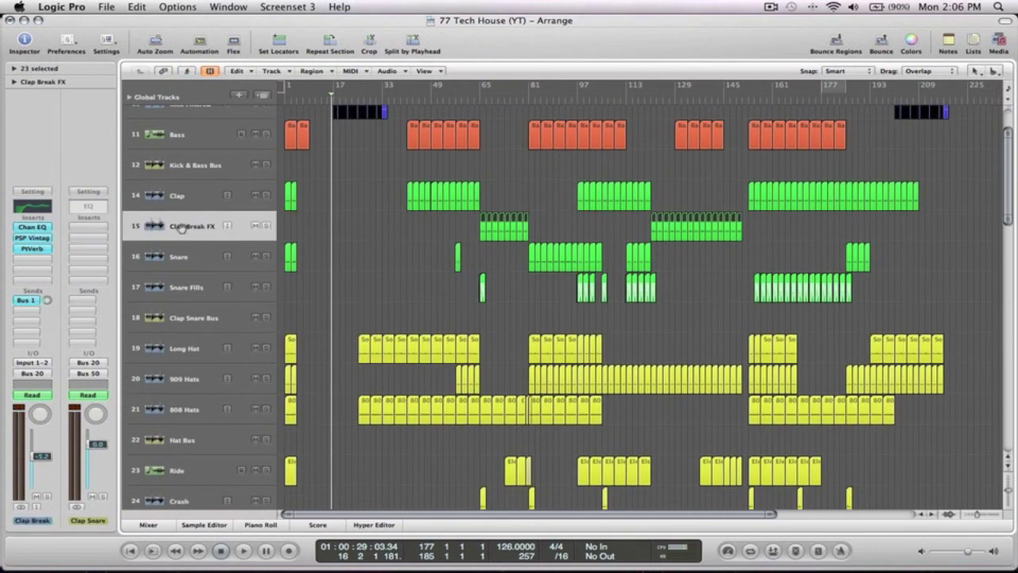
click(477, 100)
key(space)
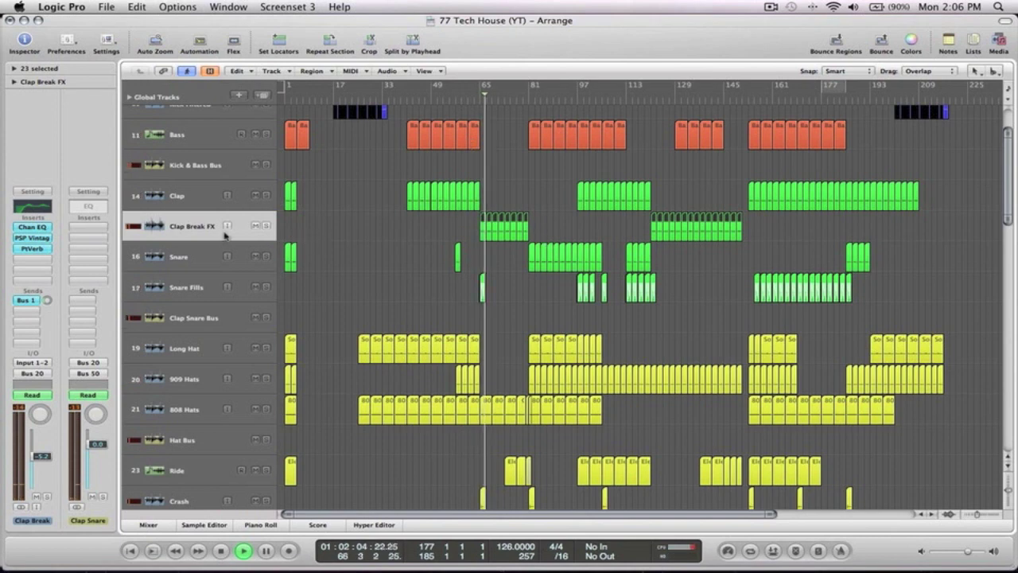
Show the PtVerb Wet automation on the Clap Break FX track and play the break, with the automation hidden again at the end.
key(ctrl+z)
drag(580, 398, 437, 177)
key(space)
key(XF86AudioLowerVolume)
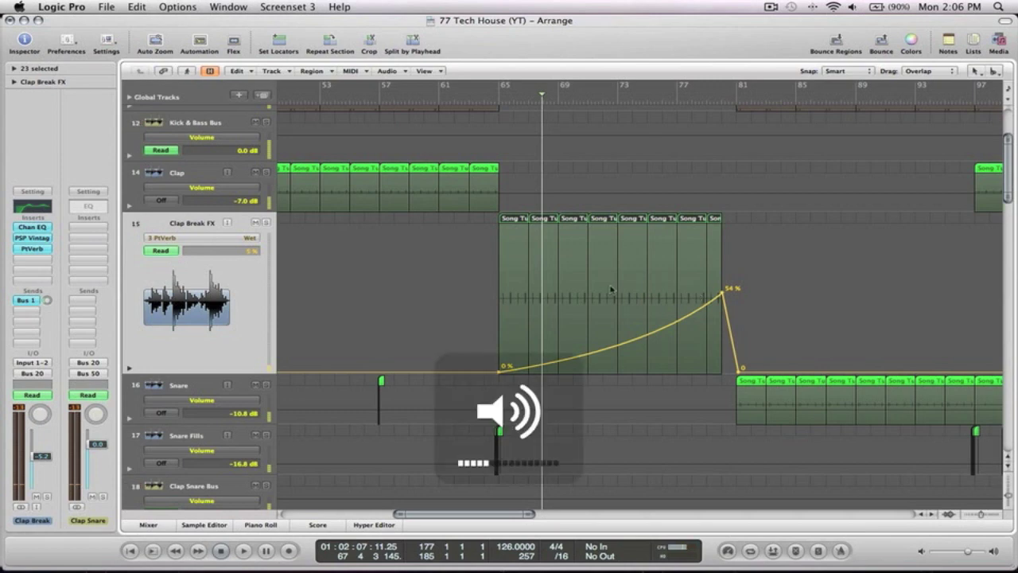
key(space)
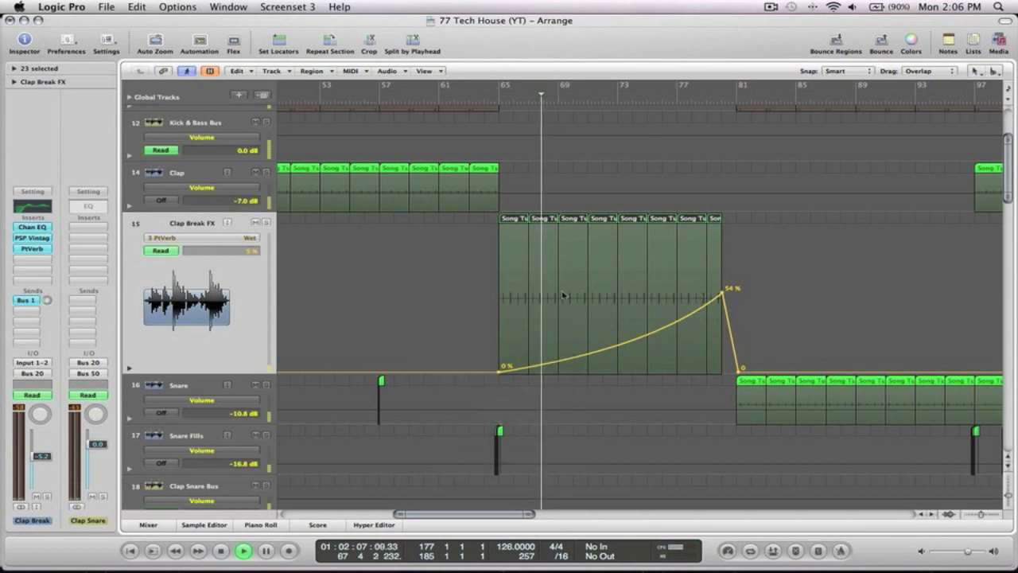
click(265, 224)
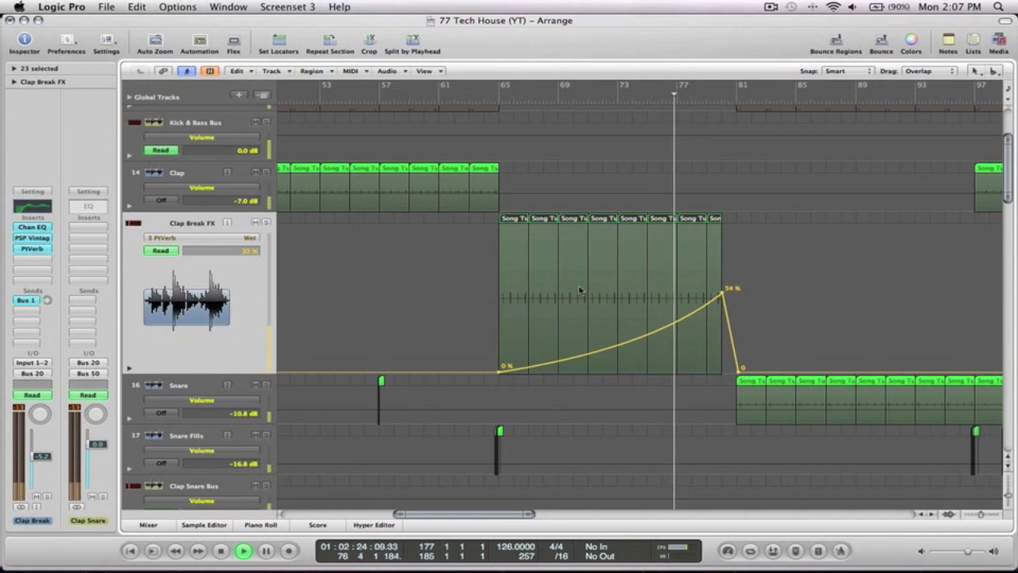
key(a)
key(z)
key(space)
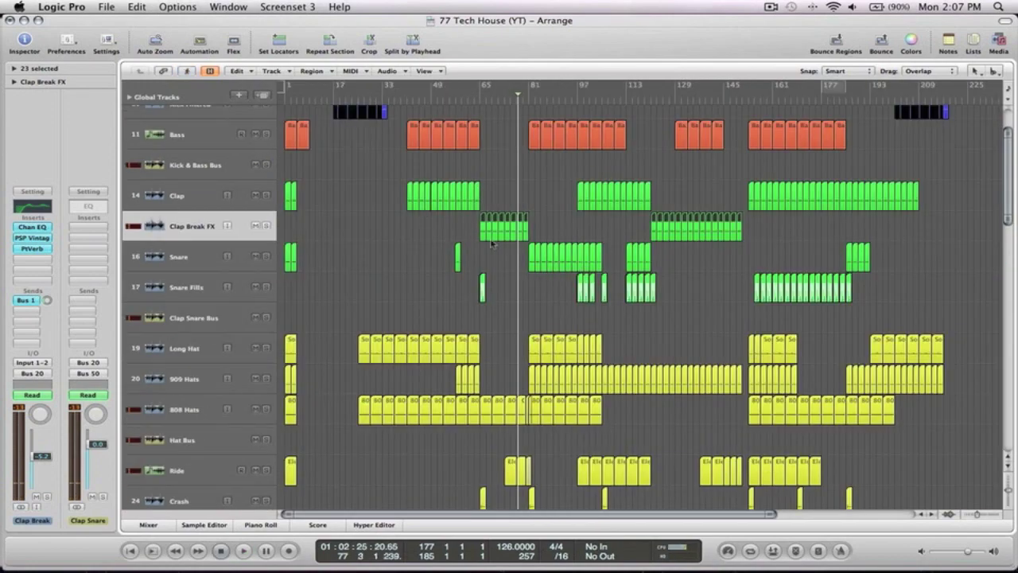
Play the end of the break into the drop at bar 81, viewing the 808 Hats, Ride and Break Tamb tracks.
ctrl+alt+click(563, 220)
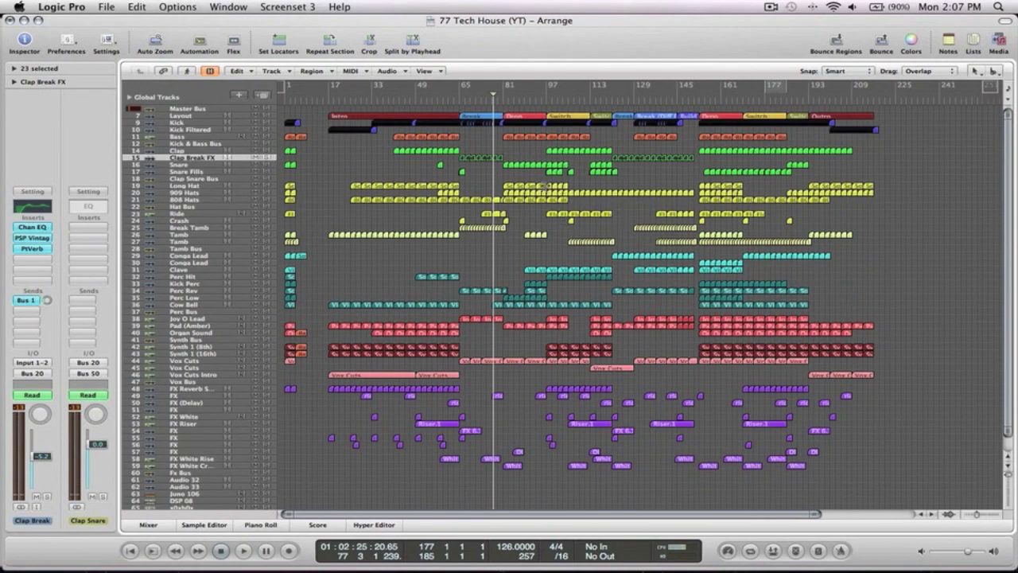
ctrl+alt+drag(917, 274, 287, 116)
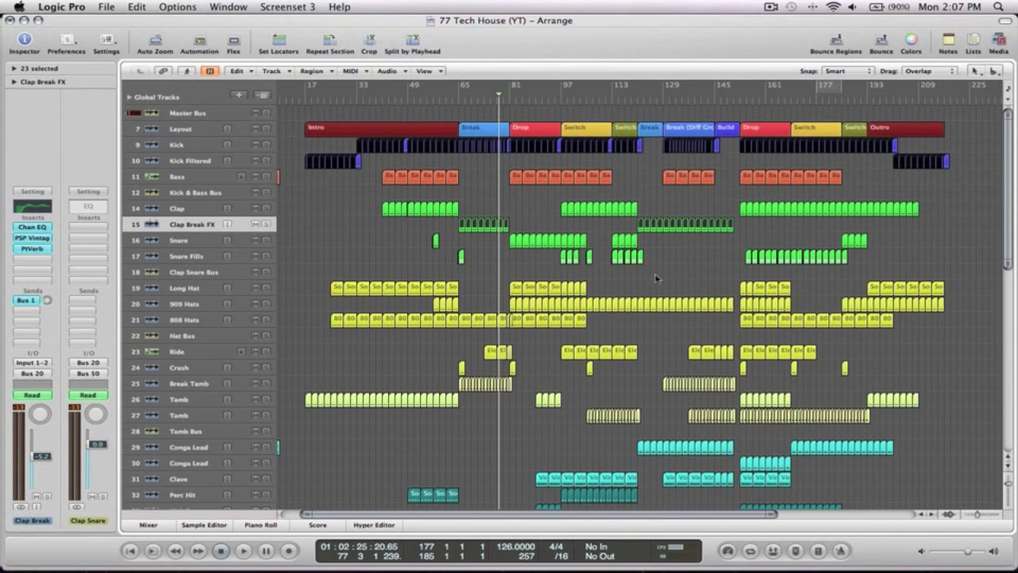
scroll(658, 277, down, 6)
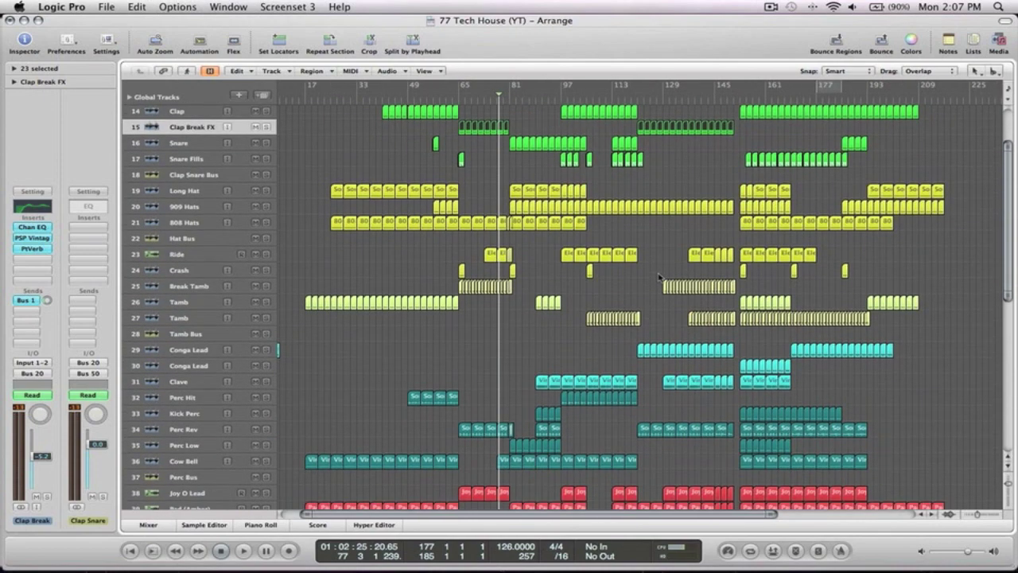
scroll(658, 277, up, 2)
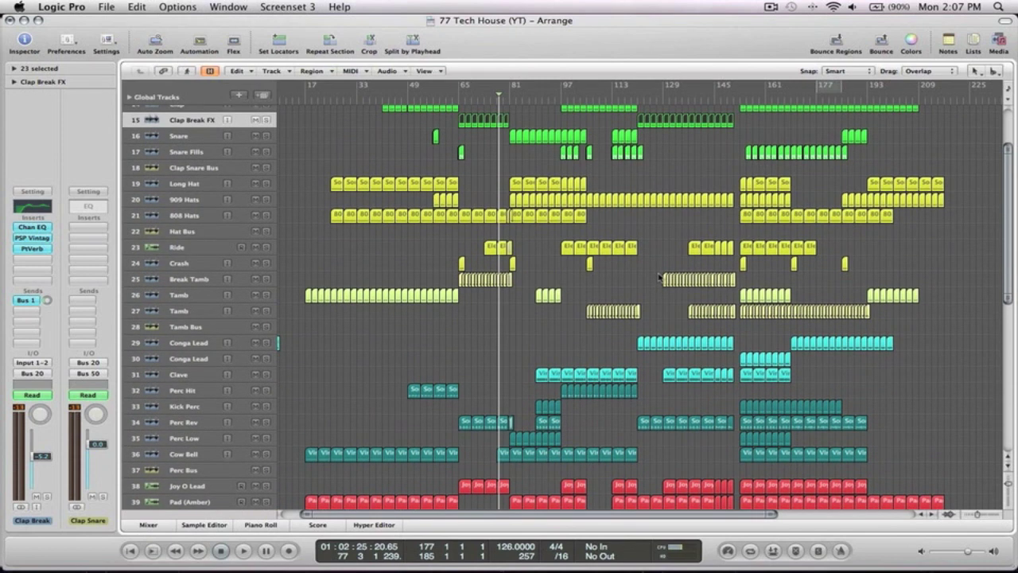
ctrl+alt+drag(544, 313, 493, 180)
click(486, 96)
key(space)
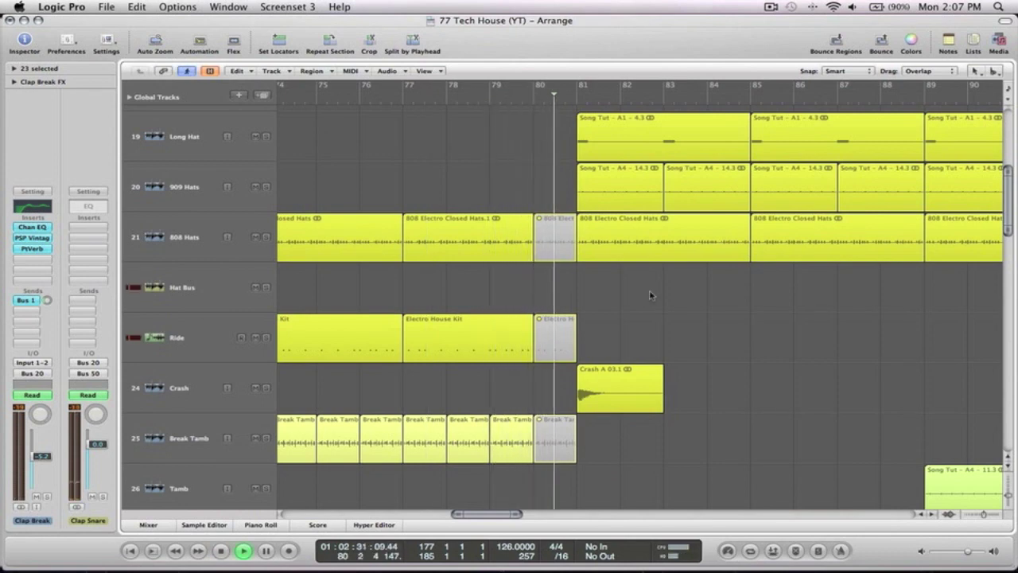
ctrl+alt+click(704, 295)
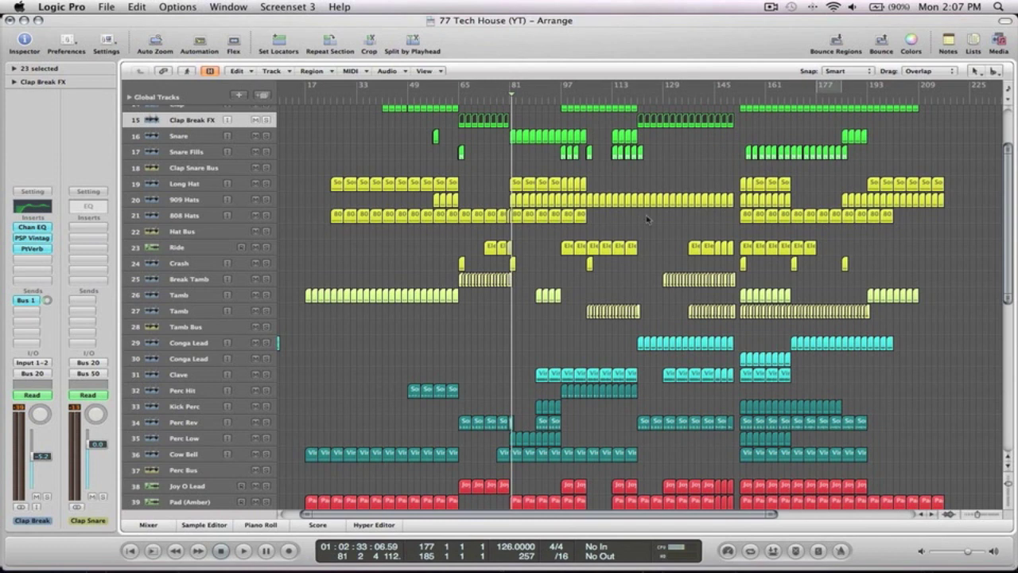
Examine the muted Ride and Break Tamb regions in bar 80, just before the Crash region.
scroll(647, 219, down, 1)
scroll(648, 219, down, 3)
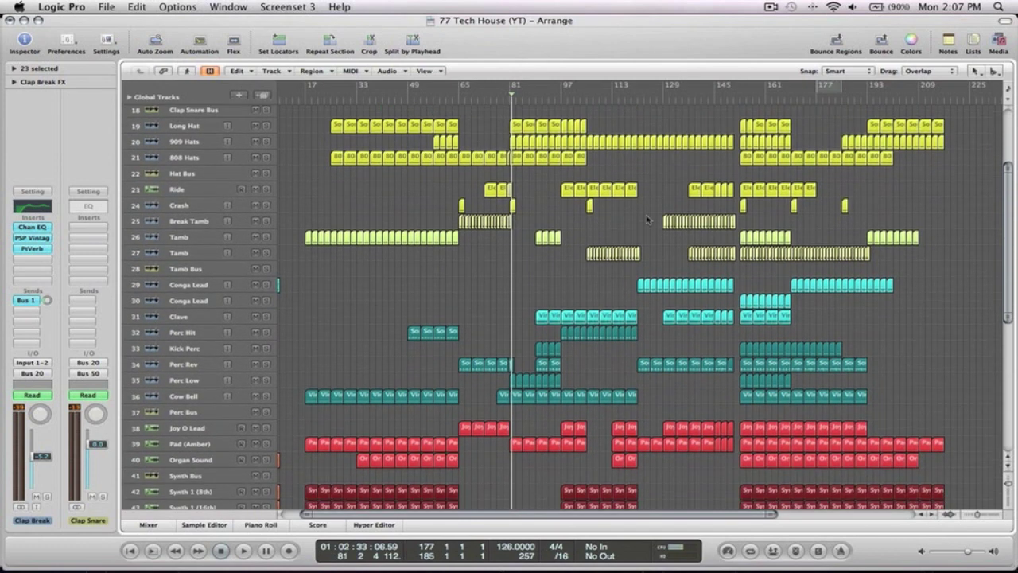
scroll(648, 218, down, 2)
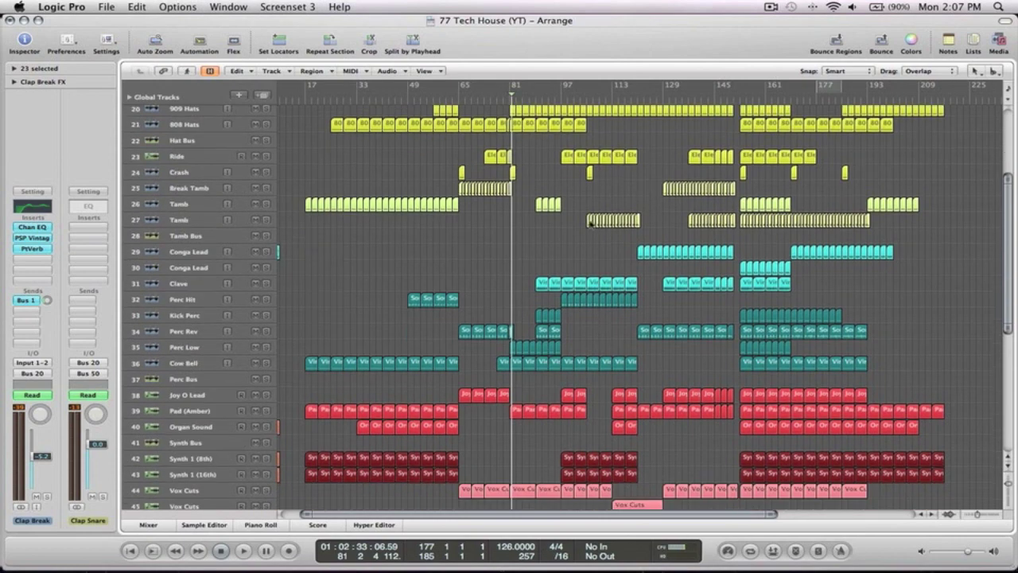
drag(532, 210, 477, 159)
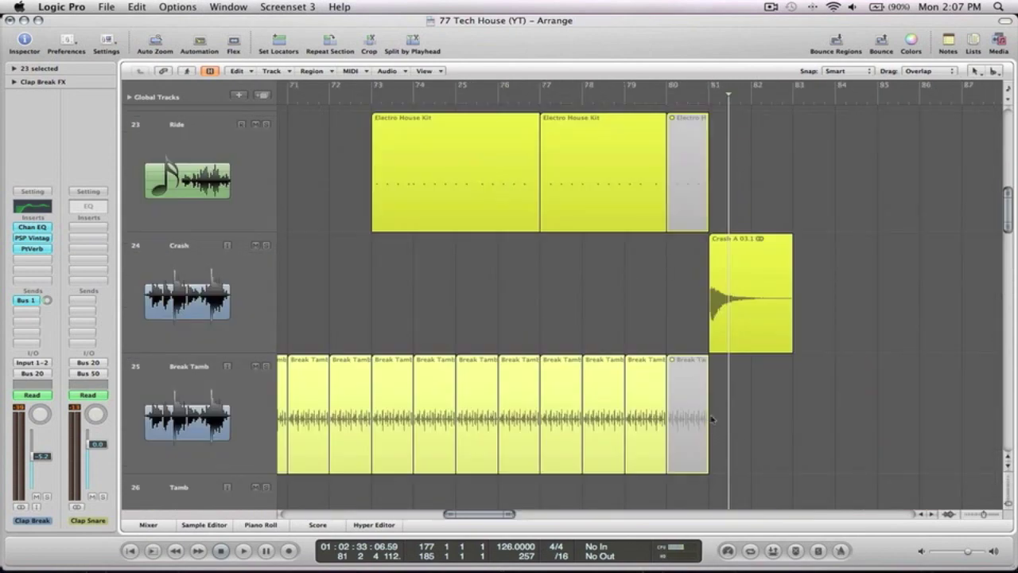
ctrl+alt+click(756, 393)
Select the Vox Cuts track that holds the Vox Cuts New regions and focus on its break section from bar 65.
scroll(579, 229, down, 6)
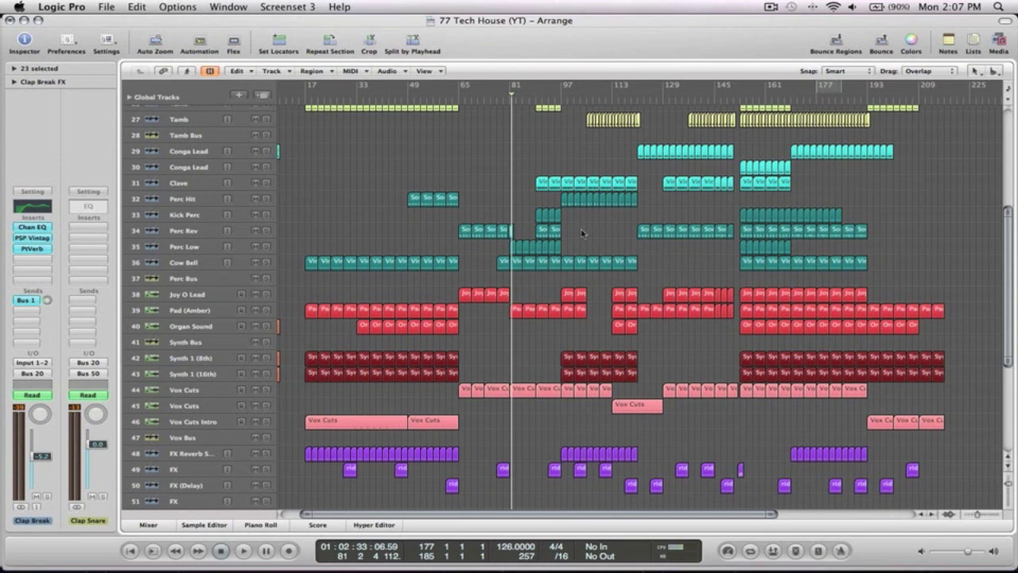
click(200, 296)
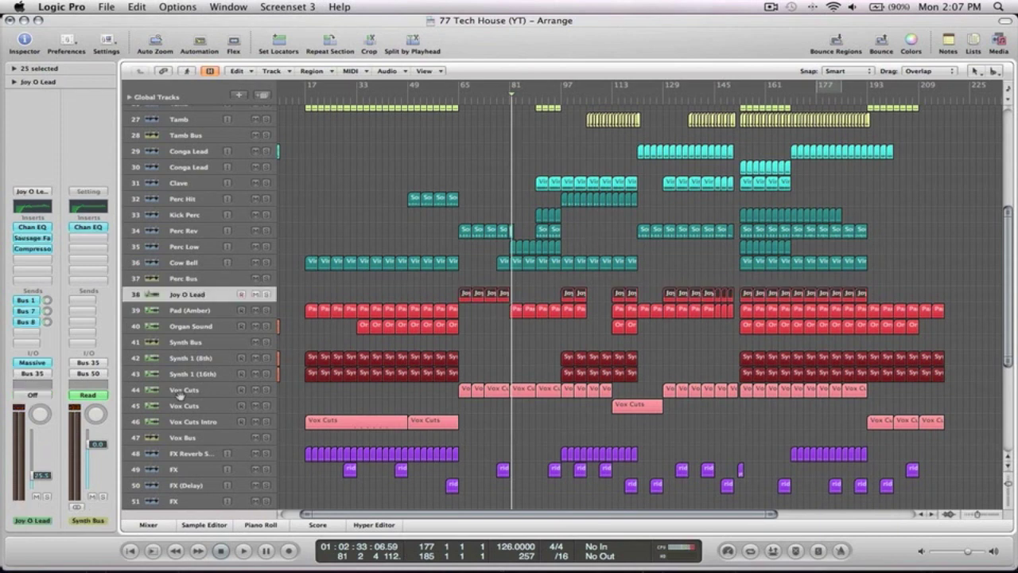
drag(564, 421, 443, 354)
click(309, 262)
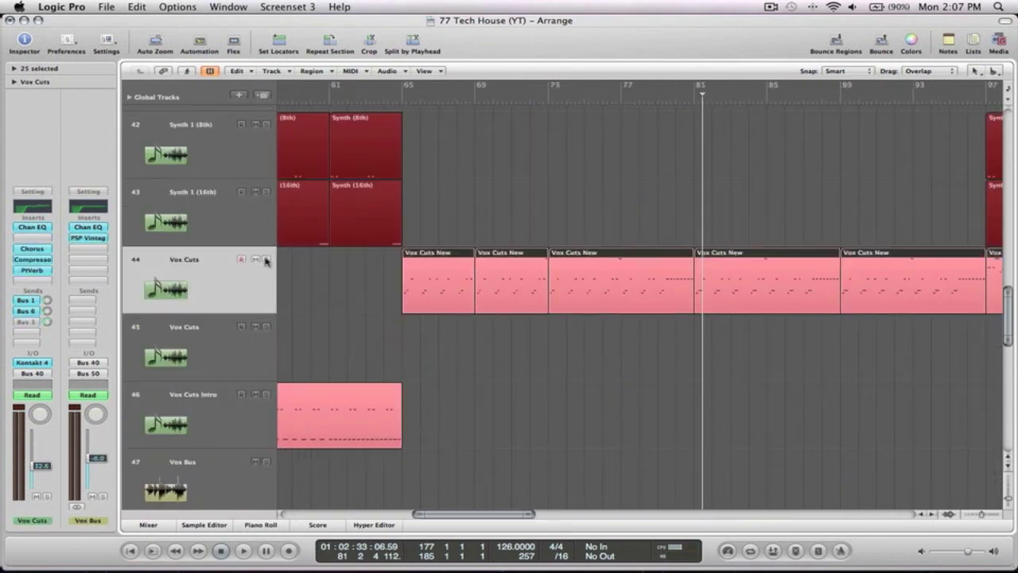
Solo the Vox Cuts track, show its PtVerb Wet automation and play the section leading past bar 81.
click(558, 92)
key(s)
key(a)
key(space)
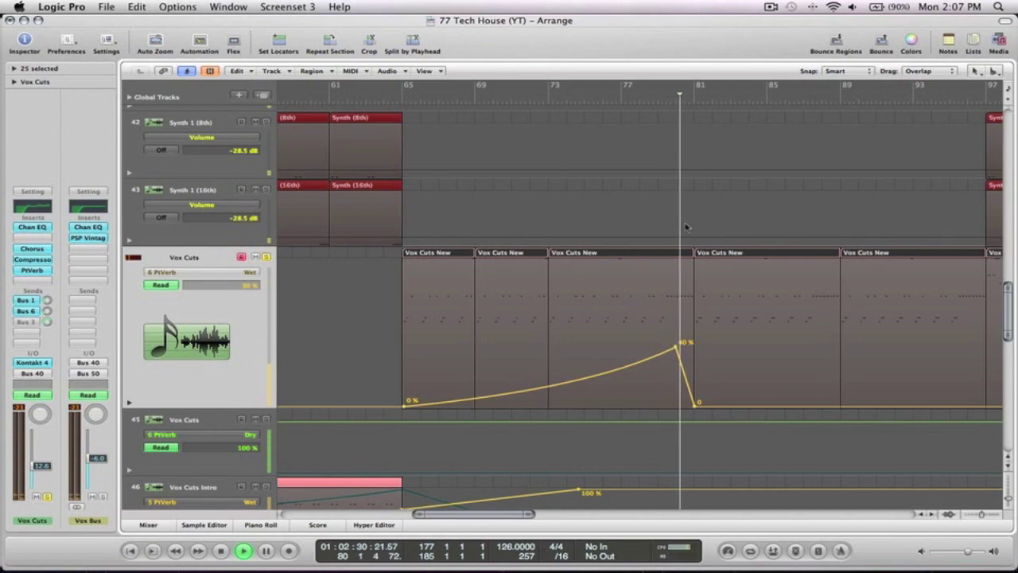
key(a)
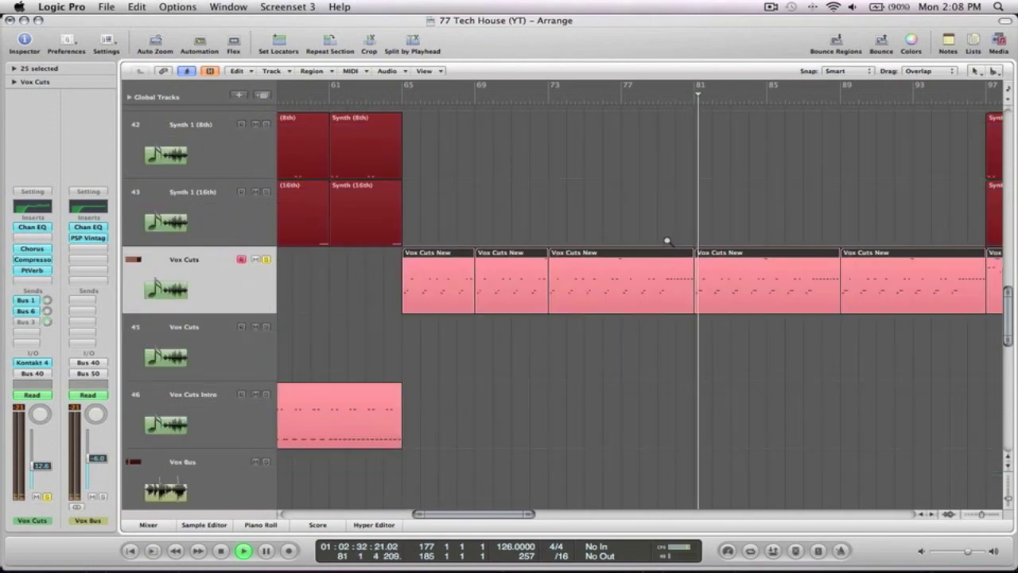
key(z)
key(space)
Select the FX White Rise track around its region starting at bar 73 and open its Channel EQ.
scroll(542, 358, down, 2)
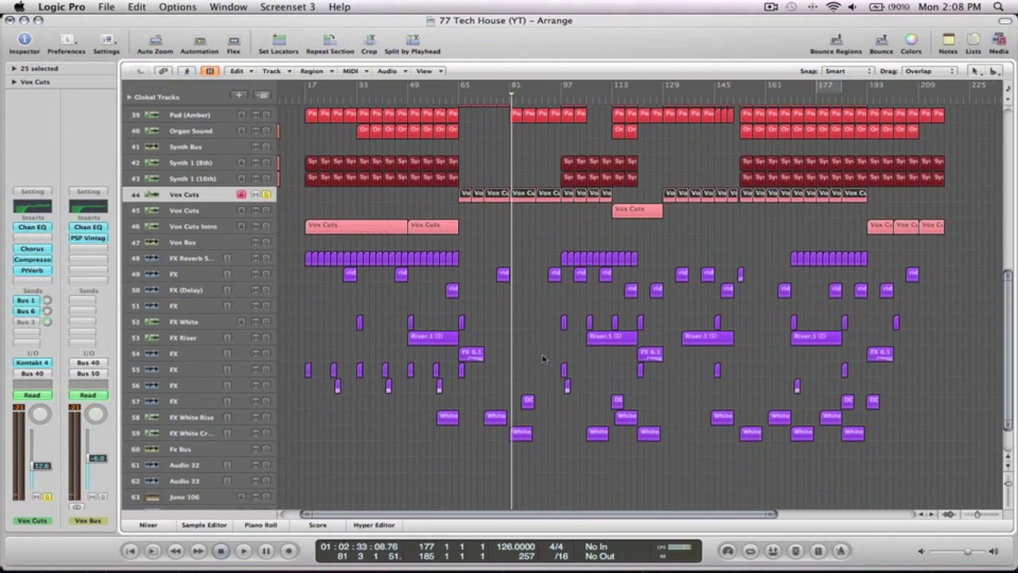
drag(600, 478, 487, 360)
drag(680, 408, 493, 255)
click(493, 256)
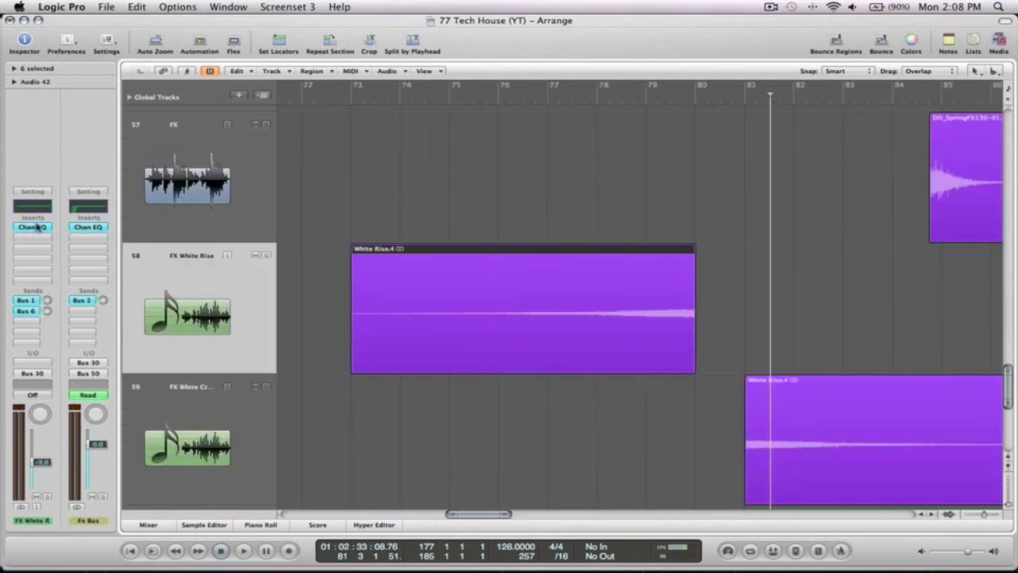
click(32, 226)
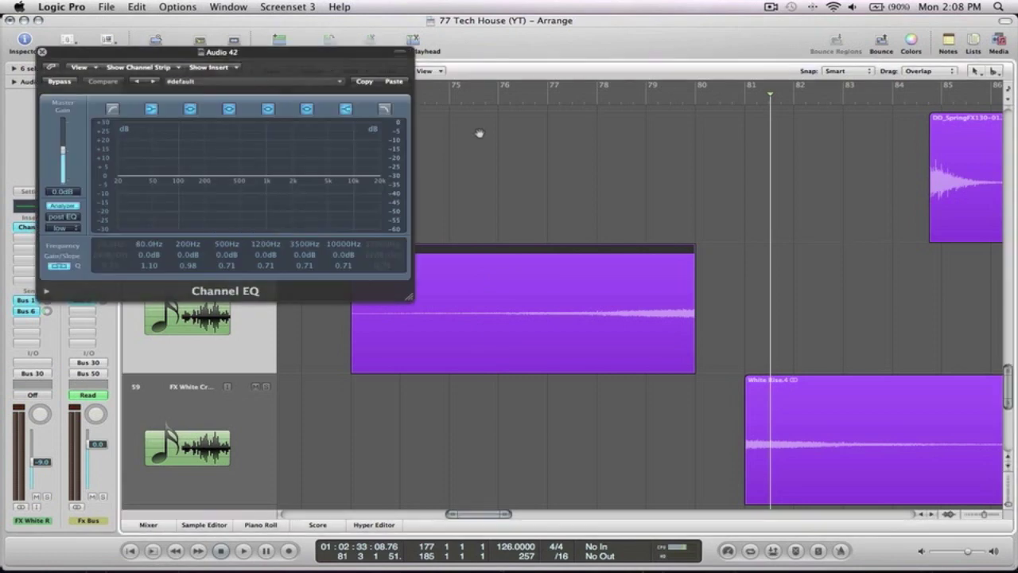
Solo the FX White Rise track and play its white noise riser from bar 77 while watching the Channel EQ analyzer.
click(557, 89)
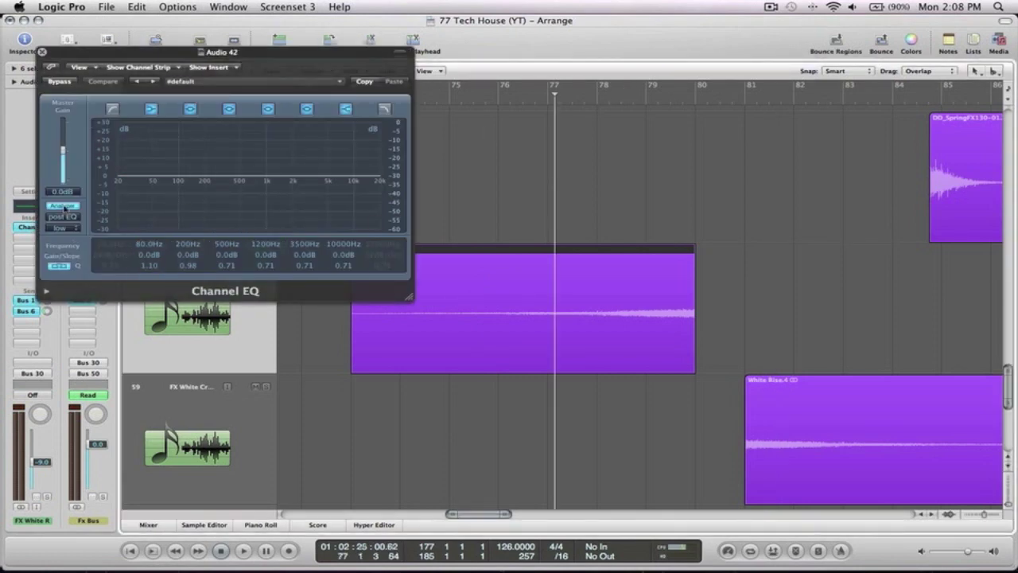
key(space)
key(space)
drag(117, 52, 127, 325)
click(266, 256)
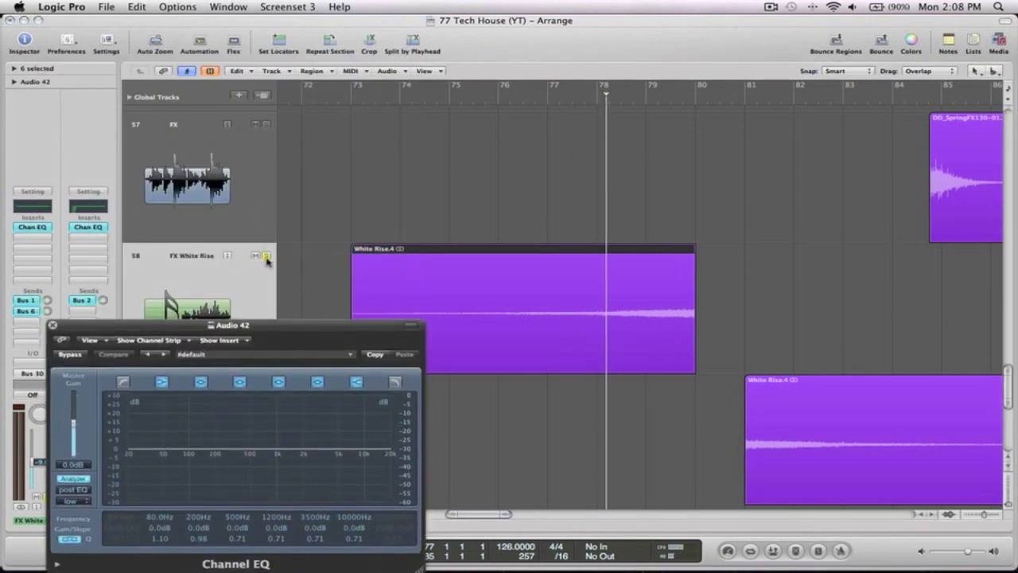
drag(241, 328, 221, 127)
key(space)
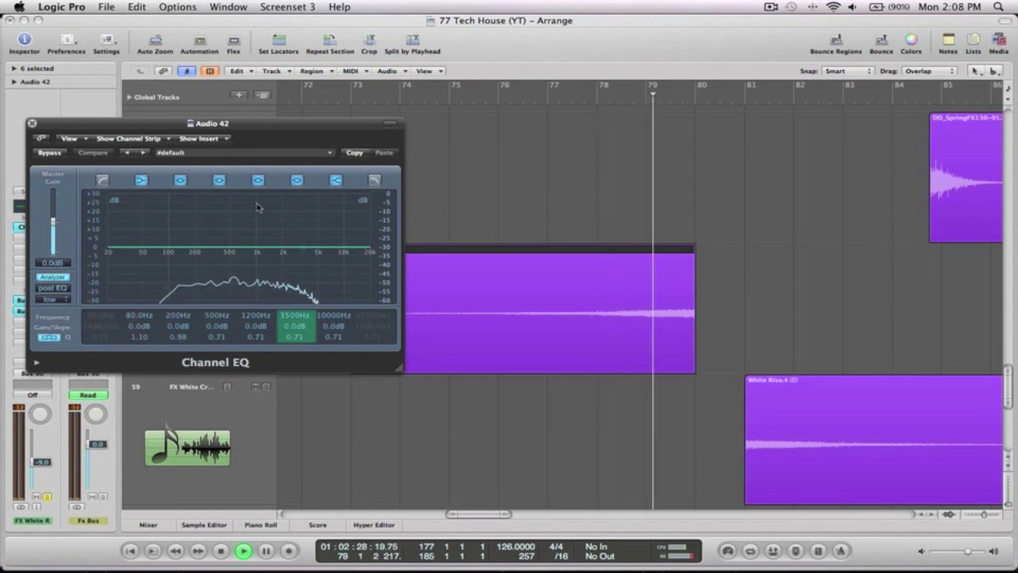
key(space)
click(32, 123)
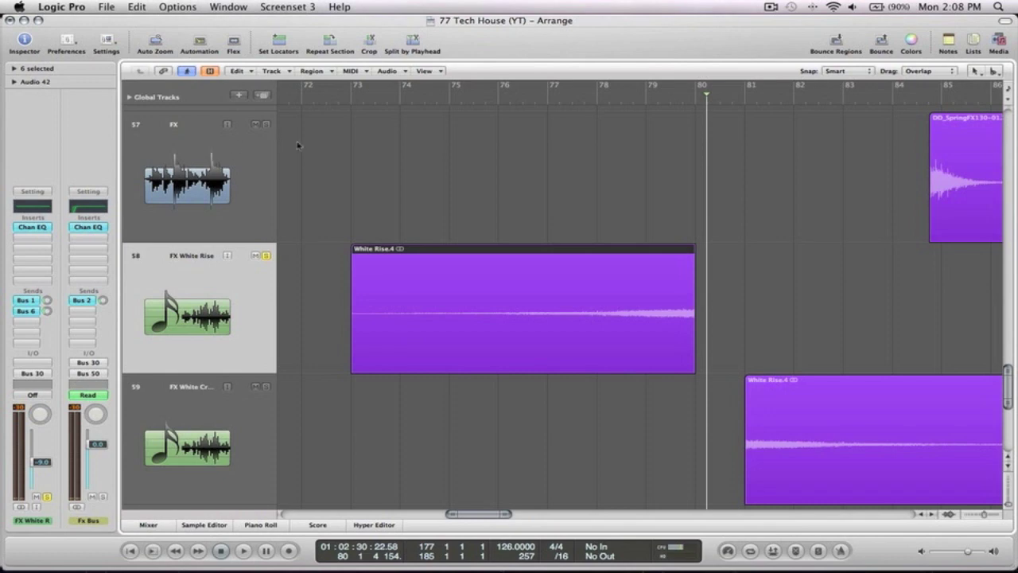
Return the playhead to bar 76, unsolo the FX White Rise track and clear the region selection.
click(511, 108)
click(266, 255)
key(z)
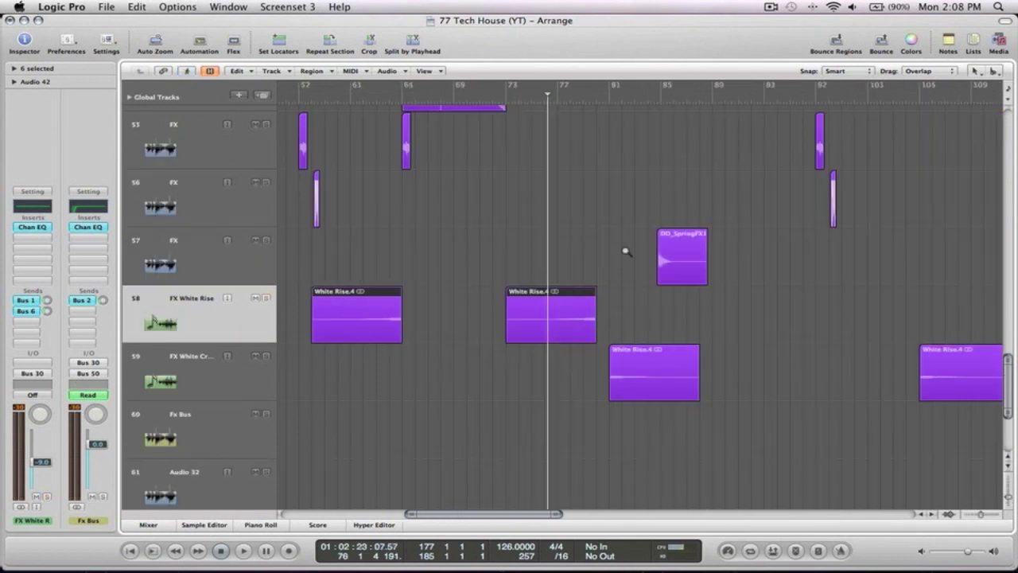
key(z)
click(527, 243)
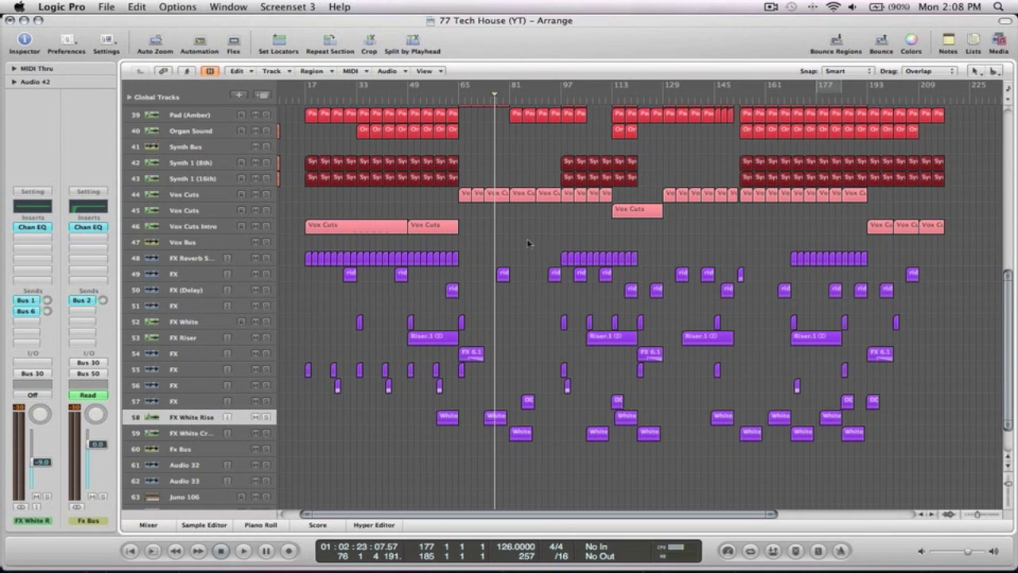
Play the full arrangement from bar 76 through the transition into the drop at bar 81.
key(space)
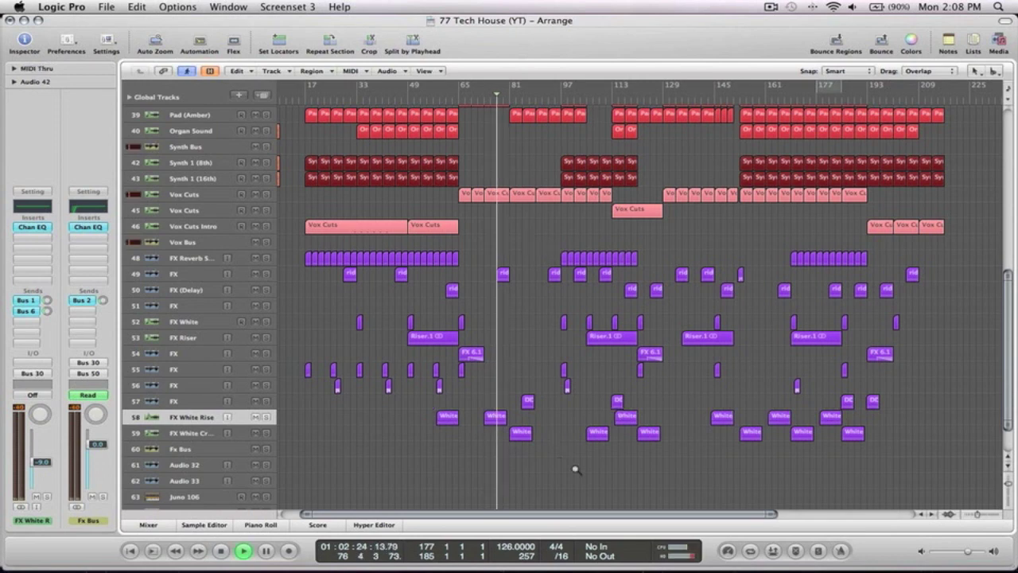
key(z)
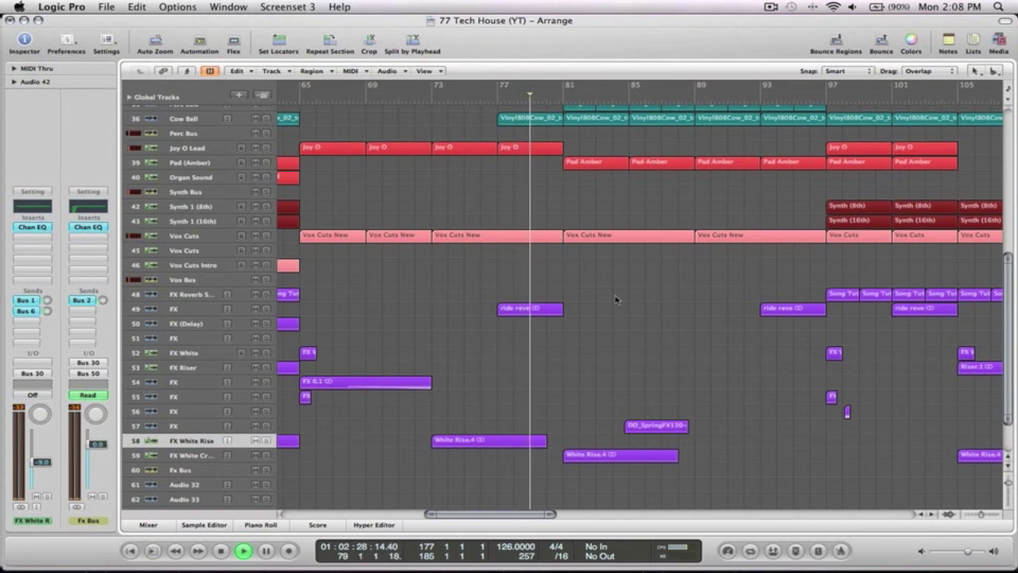
key(z)
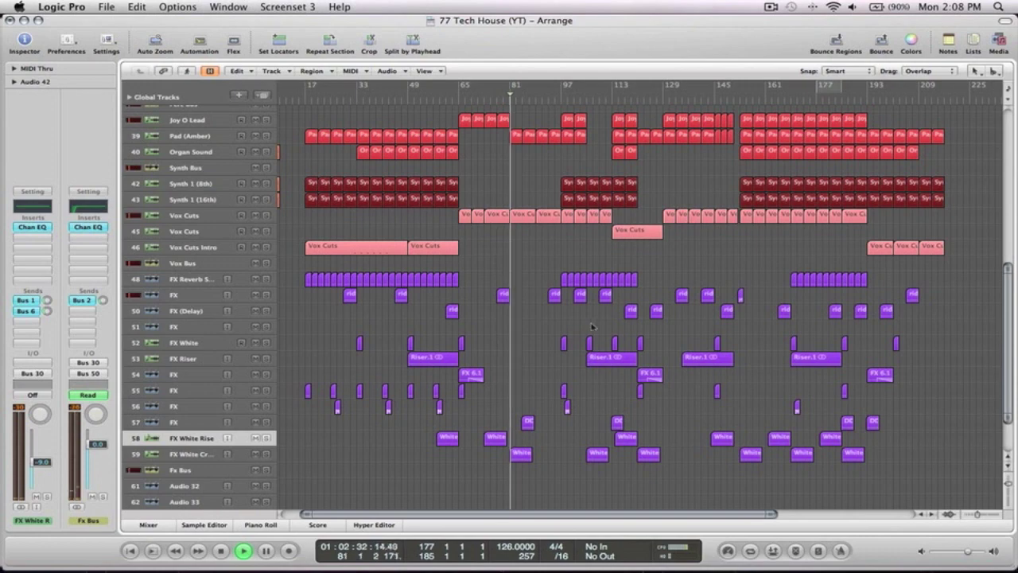
key(z)
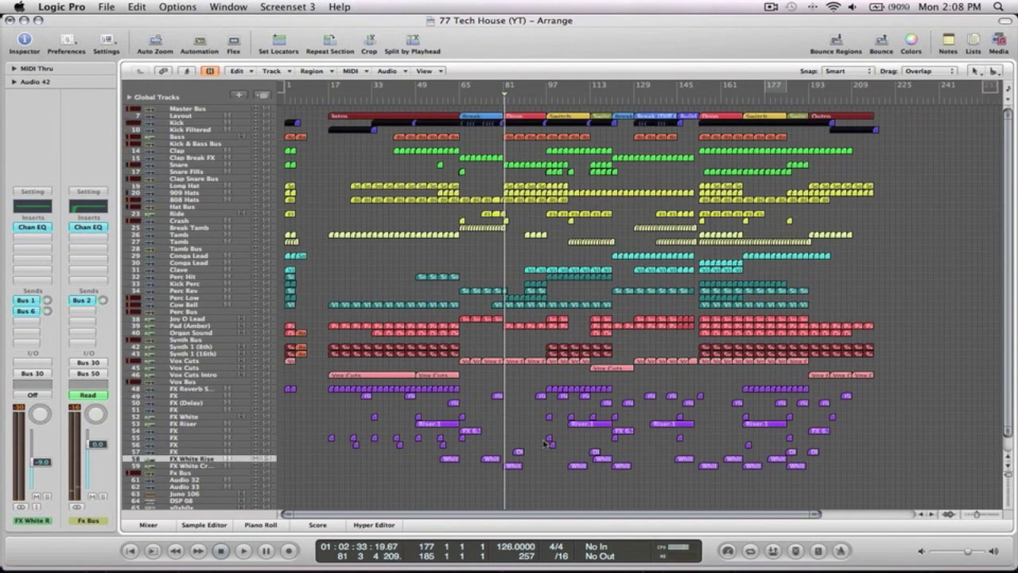
Place the playhead just before bar 81 at the white noise crash and select the FX White Rise track's regions.
drag(878, 497, 541, 458)
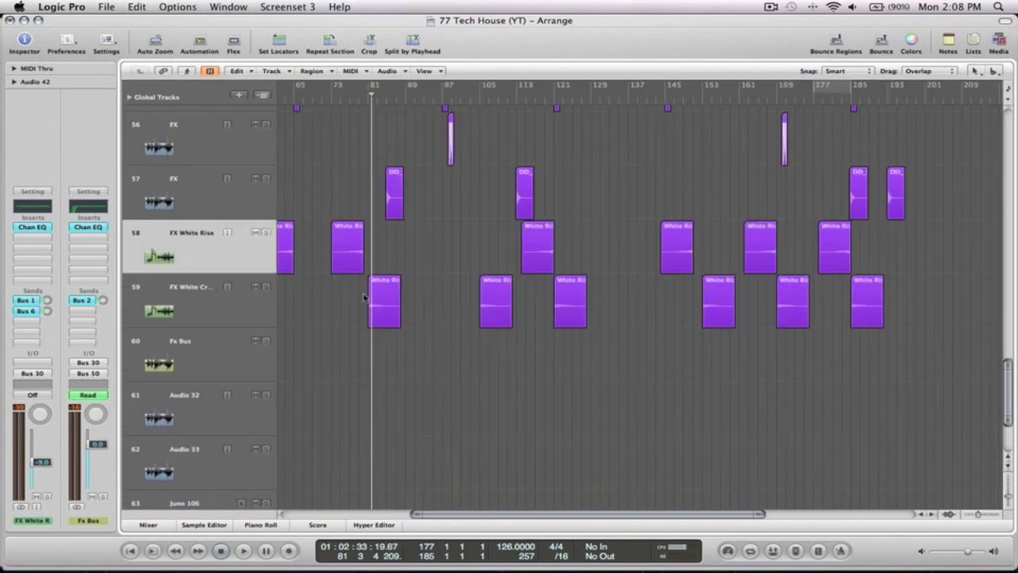
drag(445, 375, 337, 226)
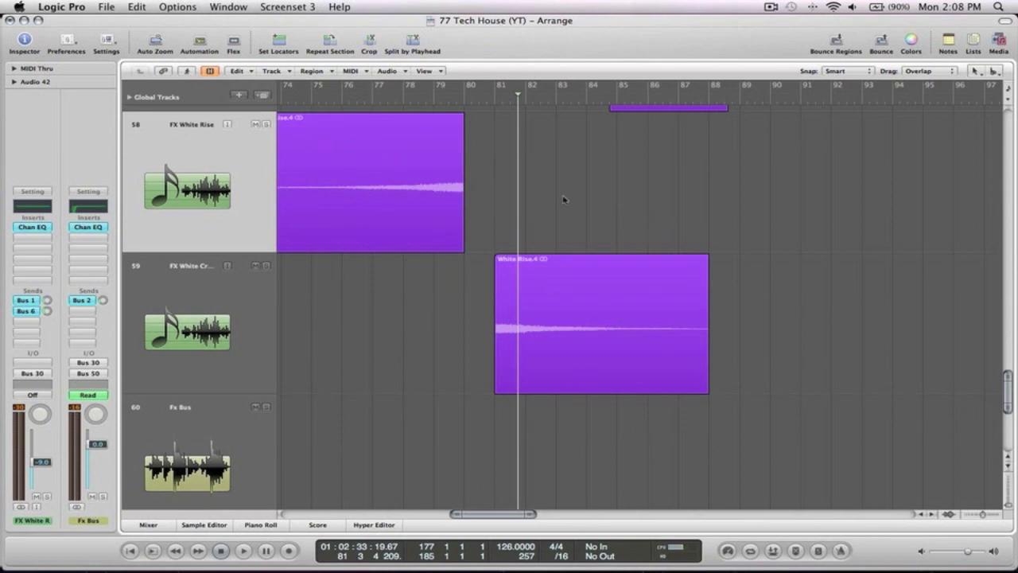
click(492, 96)
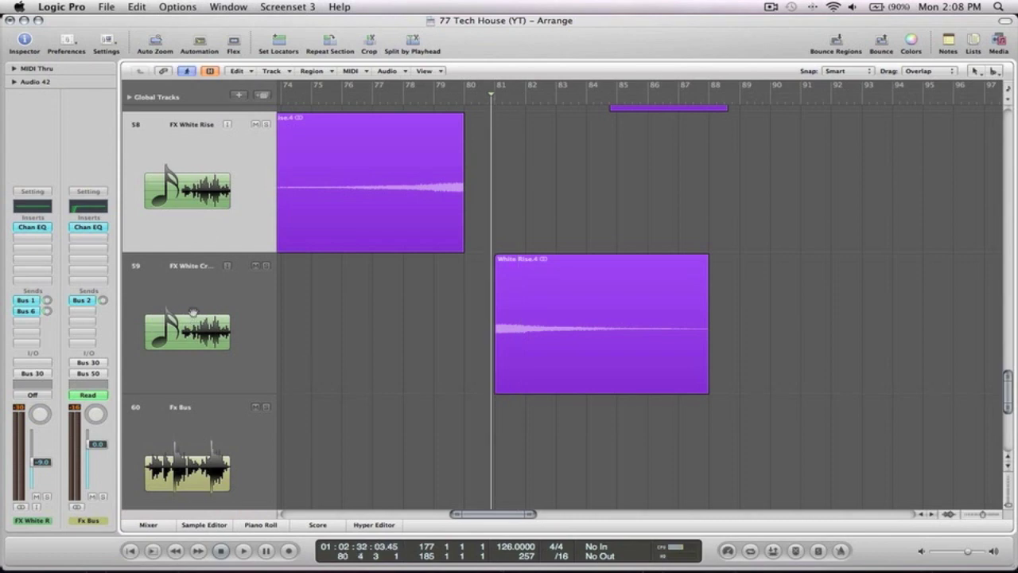
click(193, 310)
click(191, 205)
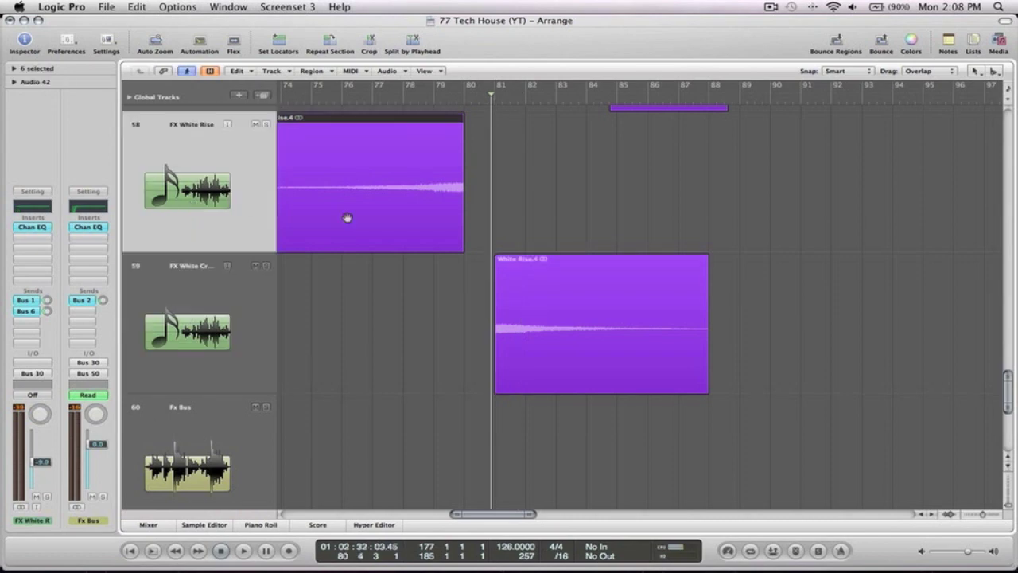
Play the white noise crash into the drop at bar 81, stop playback and return to the full arrangement overview.
key(space)
key(z)
key(space)
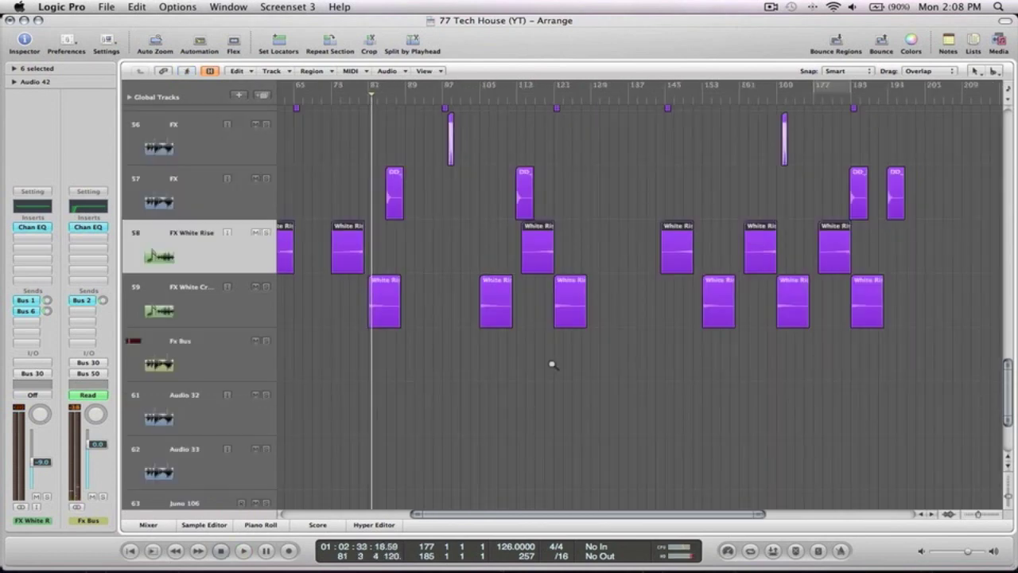
key(z)
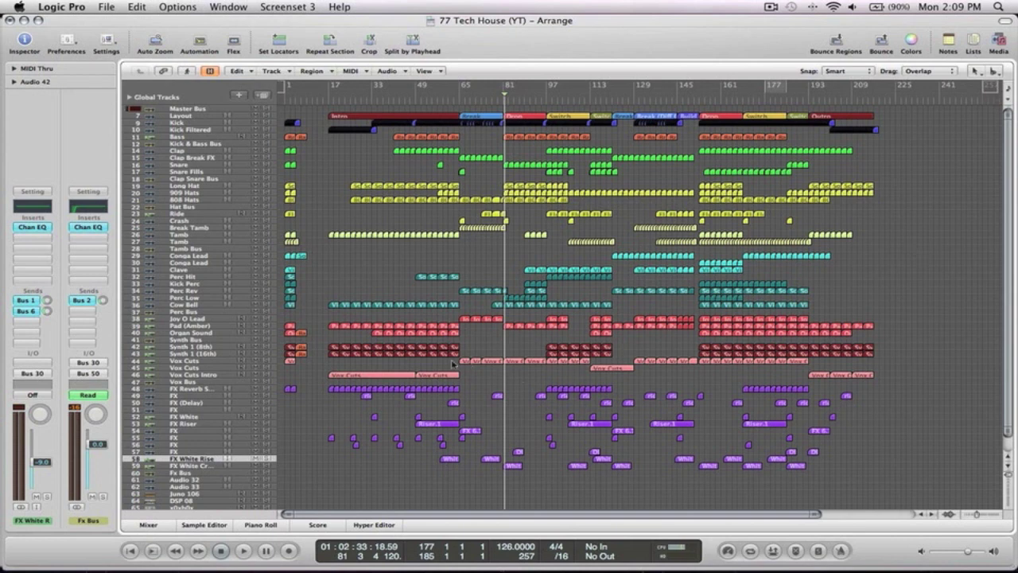
Set the cycle range from bar 65 to bar 97 across the break and drop, and turn cycling off.
drag(469, 90, 546, 89)
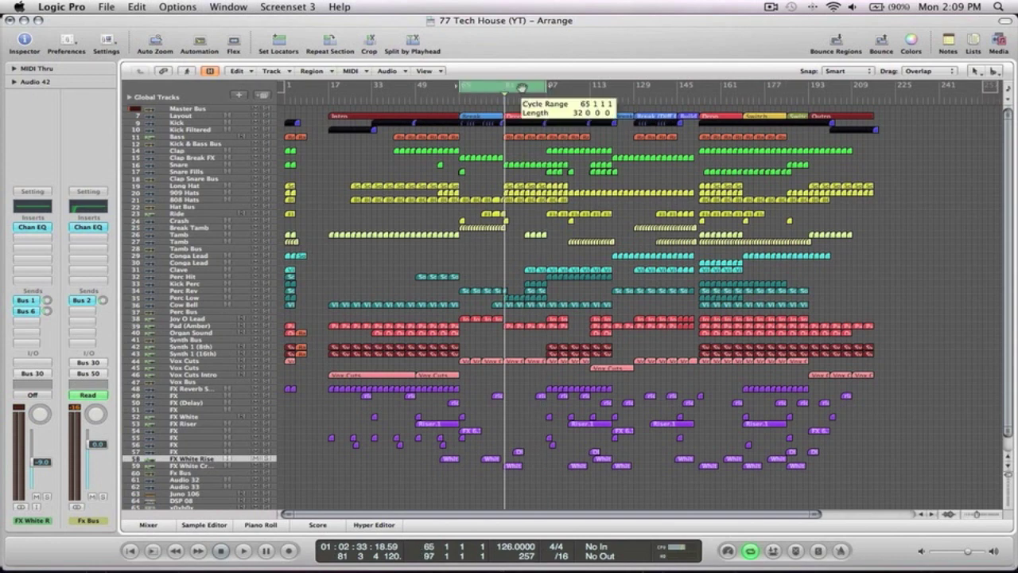
click(520, 88)
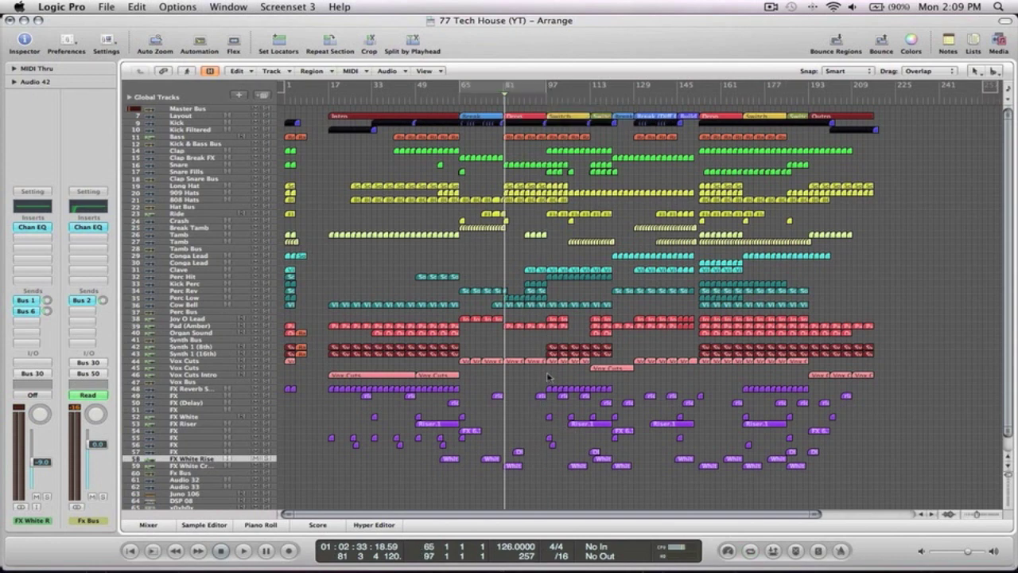